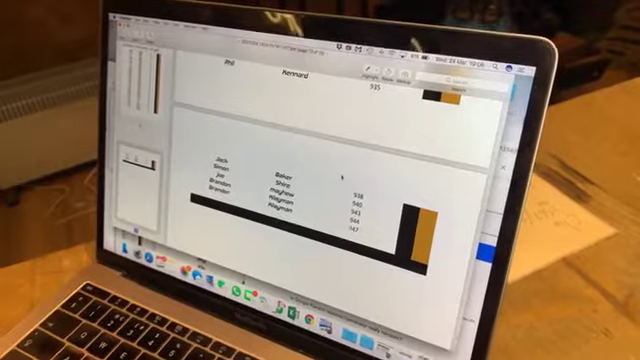
{"action": "scroll", "coordinate": [343, 172], "scroll_direction": "down", "scroll_amount": 8}
{"action": "scroll", "coordinate": [340, 182], "scroll_direction": "up", "scroll_amount": 10}
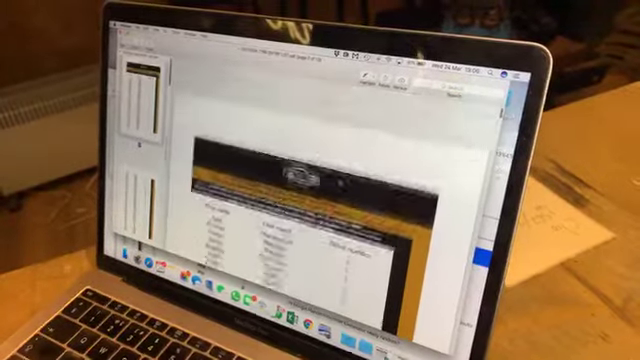
{"action": "scroll", "coordinate": [335, 180], "scroll_direction": "down", "scroll_amount": 3}
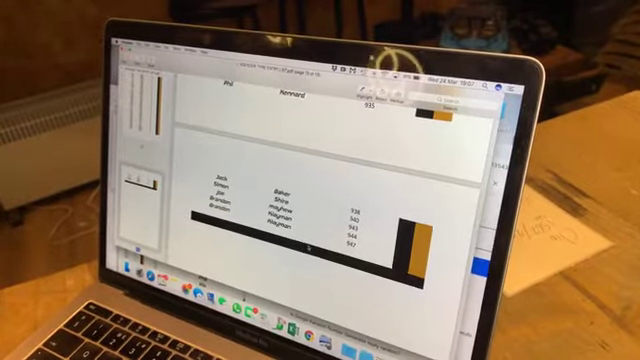
{"action": "scroll", "coordinate": [307, 244], "scroll_direction": "up", "scroll_amount": 2}
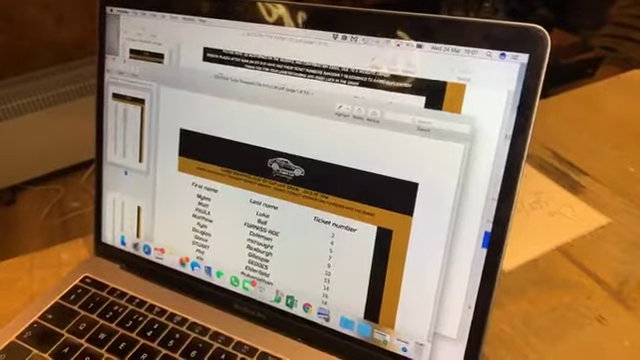
{"action": "scroll", "coordinate": [300, 180], "scroll_direction": "down", "scroll_amount": 5}
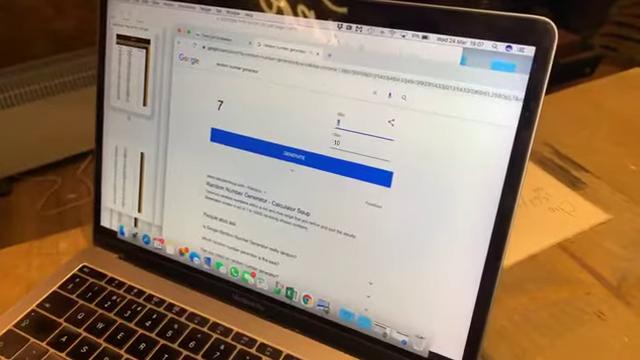
Alternate between the PDF entrant list and the generator showing 7, ending on the generator
{"action": "key", "text": "super+Tab"}
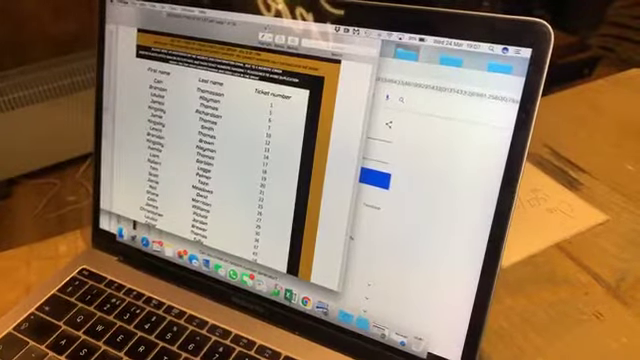
{"action": "key", "text": "super+Tab"}
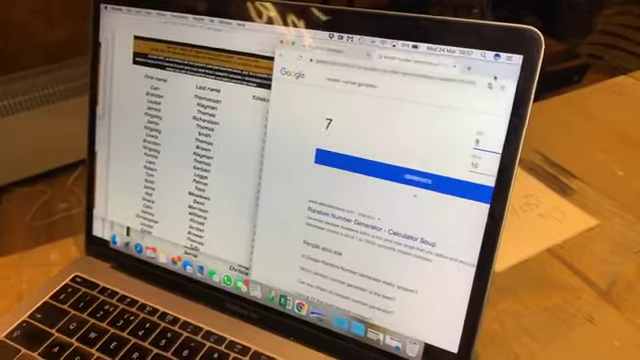
{"action": "key", "text": "super+Tab"}
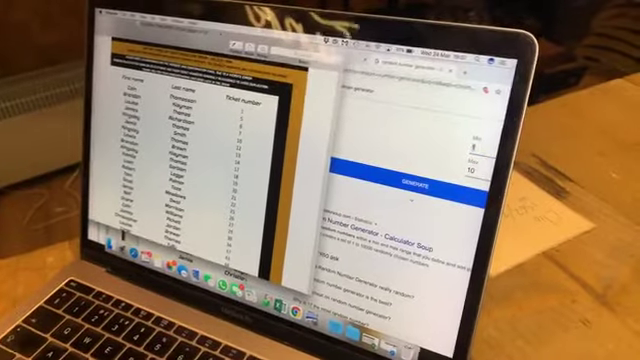
{"action": "key", "text": "super+Tab"}
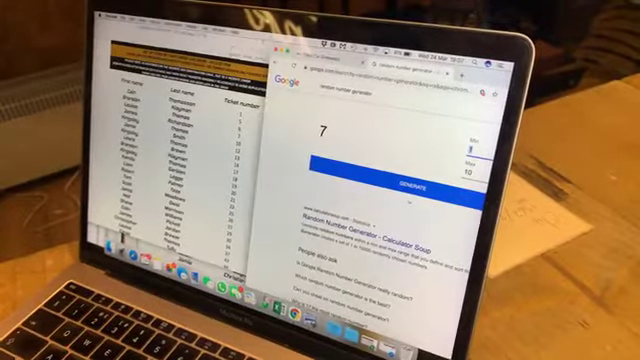
{"action": "key", "text": "super+Tab"}
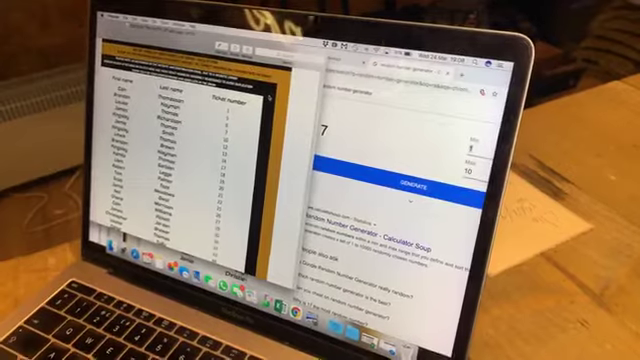
{"action": "key", "text": "super+Tab"}
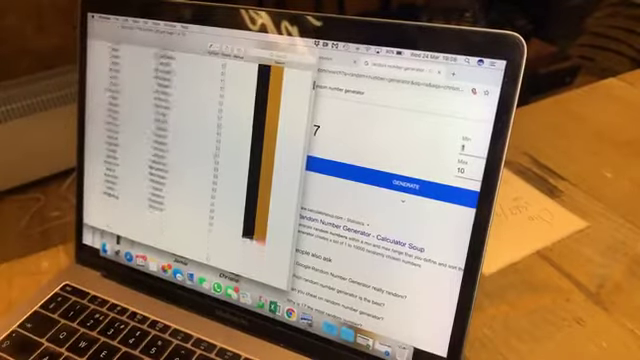
{"action": "scroll", "coordinate": [170, 150], "scroll_direction": "up", "scroll_amount": 5}
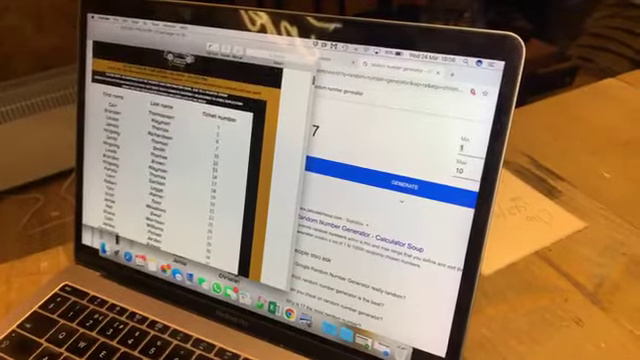
{"action": "scroll", "coordinate": [170, 150], "scroll_direction": "up", "scroll_amount": 3}
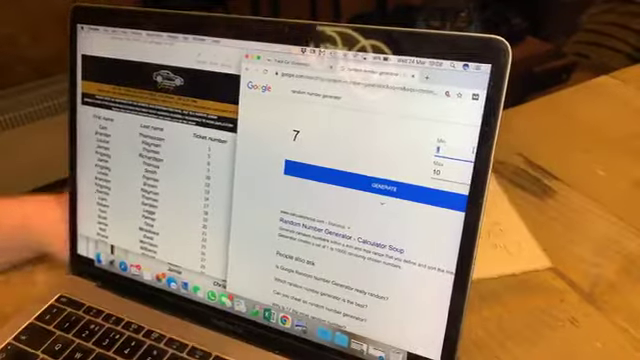
{"action": "type", "text": "500"}
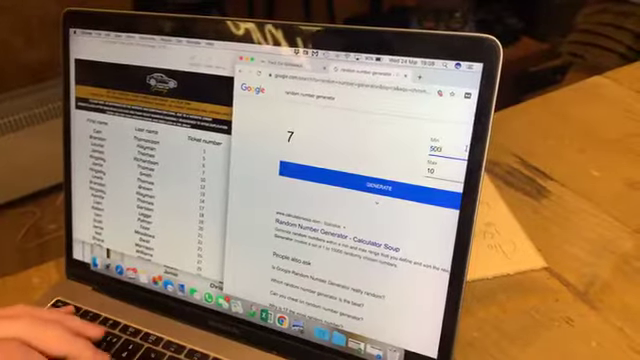
{"action": "type", "text": "0"}
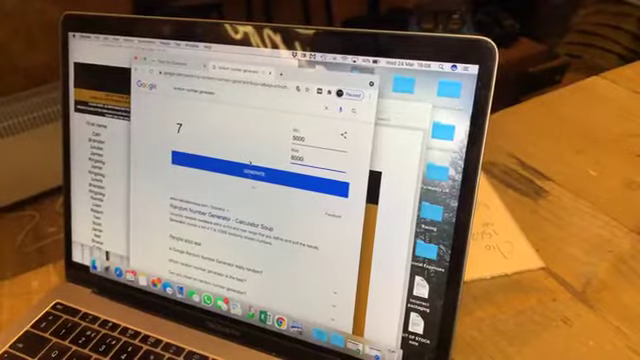
Draw seven random numbers between 5000 and 6000, then clear the Min value
{"action": "left_click", "coordinate": [250, 175]}
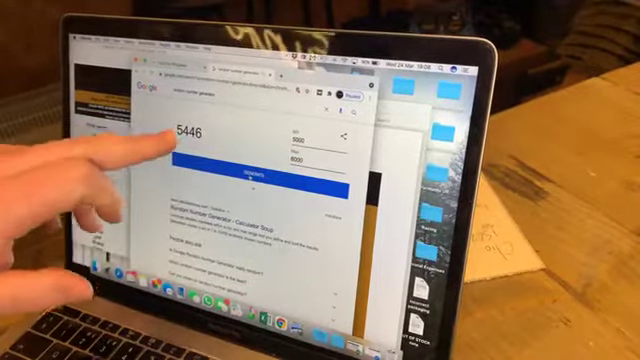
{"action": "left_click", "coordinate": [250, 178]}
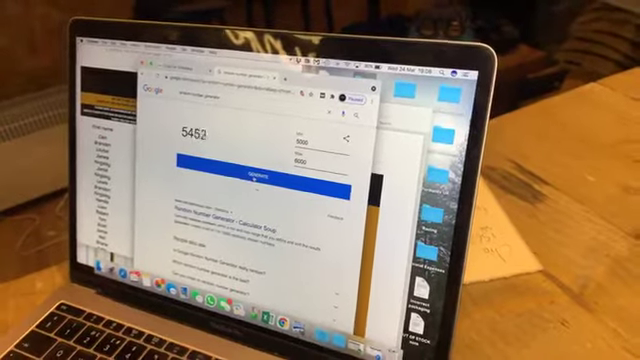
{"action": "left_click", "coordinate": [252, 178]}
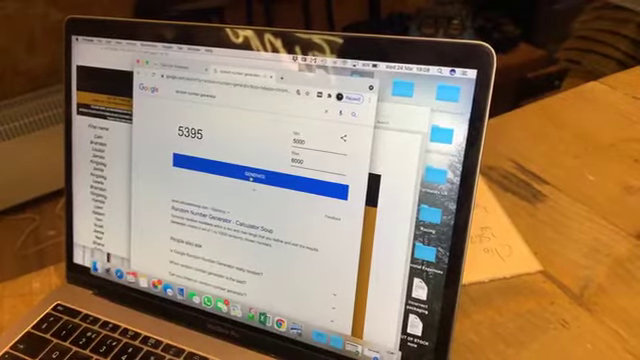
{"action": "left_click", "coordinate": [252, 176]}
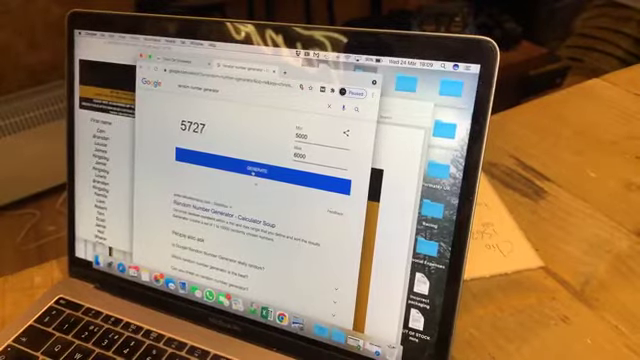
{"action": "left_click", "coordinate": [257, 174]}
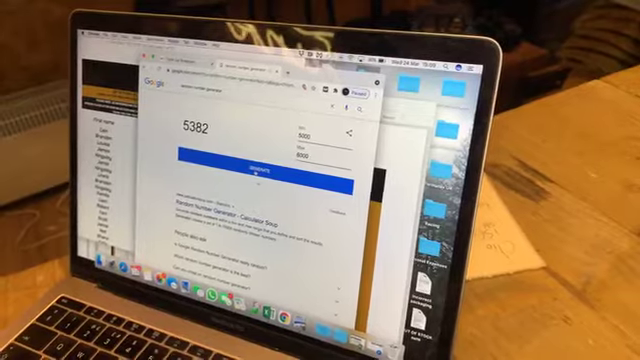
{"action": "left_click", "coordinate": [252, 172]}
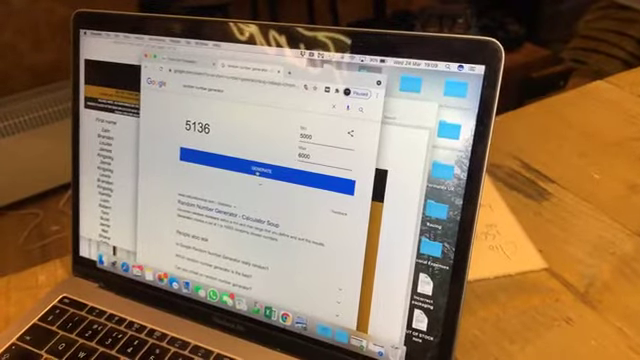
{"action": "left_click", "coordinate": [258, 172]}
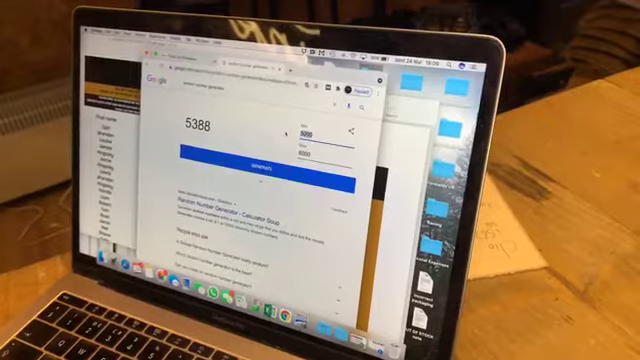
{"action": "key", "text": "BackSpace"}
{"action": "key", "text": "BackSpace"}
{"action": "key", "text": "BackSpace"}
{"action": "key", "text": "BackSpace"}
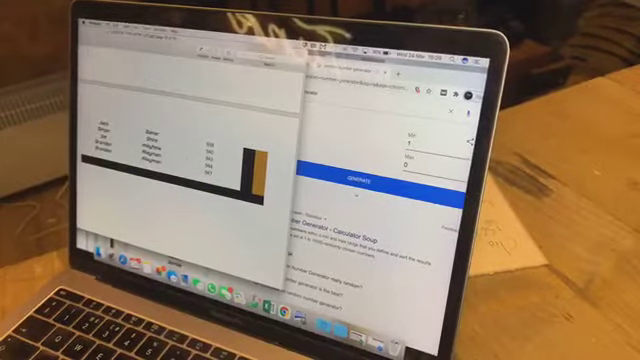
Show the generator's drawn 714 beside the entrant list's first page
{"action": "left_click", "coordinate": [380, 150]}
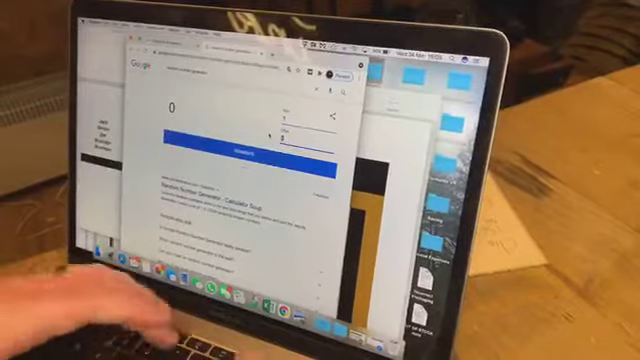
{"action": "type", "text": "950"}
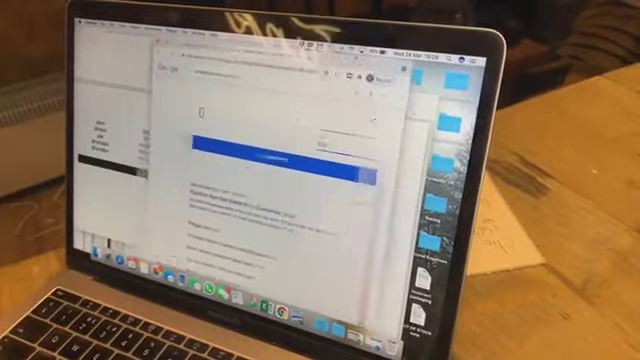
{"action": "left_click", "coordinate": [410, 48]}
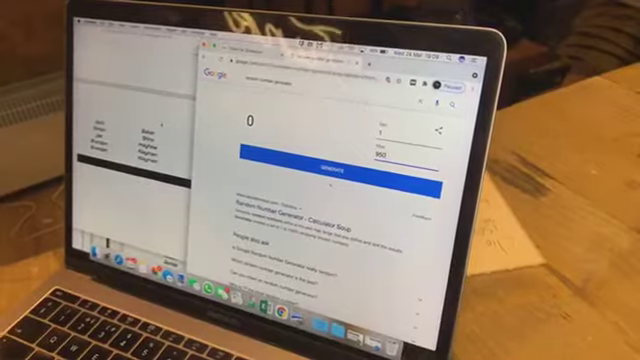
{"action": "left_click", "coordinate": [330, 120]}
{"action": "key", "text": "super+Tab"}
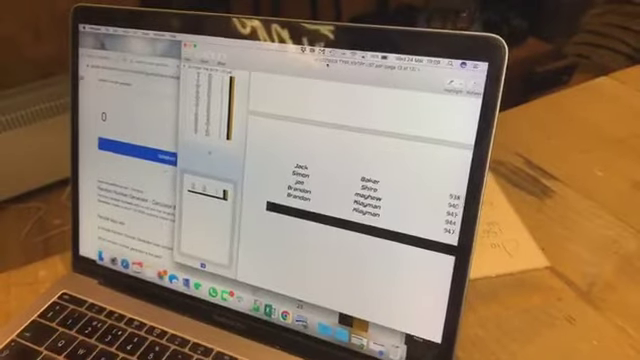
{"action": "key", "text": "super+Tab"}
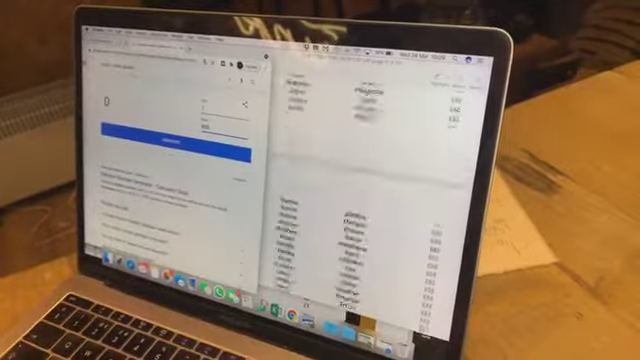
{"action": "scroll", "coordinate": [380, 180], "scroll_direction": "down", "scroll_amount": 3}
{"action": "scroll", "coordinate": [380, 180], "scroll_direction": "up", "scroll_amount": 5}
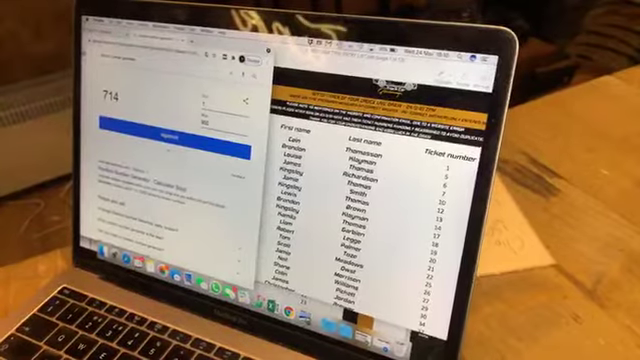
{"action": "scroll", "coordinate": [383, 178], "scroll_direction": "down", "scroll_amount": 15}
{"action": "scroll", "coordinate": [383, 178], "scroll_direction": "down", "scroll_amount": 15}
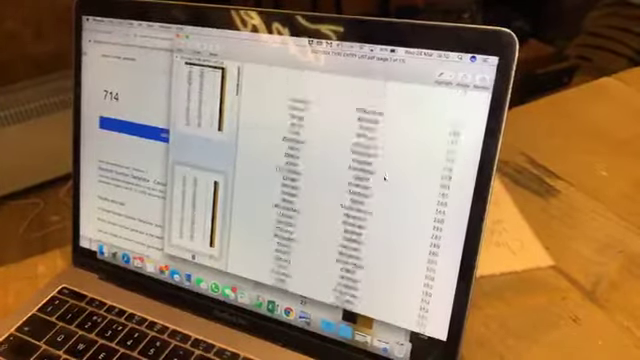
{"action": "scroll", "coordinate": [383, 178], "scroll_direction": "down", "scroll_amount": 15}
{"action": "scroll", "coordinate": [381, 176], "scroll_direction": "down", "scroll_amount": 5}
{"action": "scroll", "coordinate": [381, 176], "scroll_direction": "down", "scroll_amount": 3}
{"action": "scroll", "coordinate": [381, 176], "scroll_direction": "down", "scroll_amount": 2}
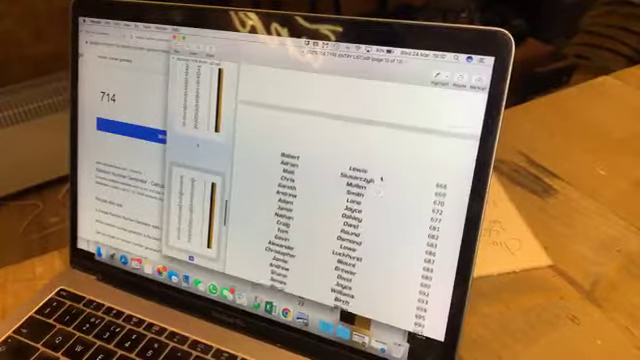
{"action": "scroll", "coordinate": [381, 176], "scroll_direction": "down", "scroll_amount": 2}
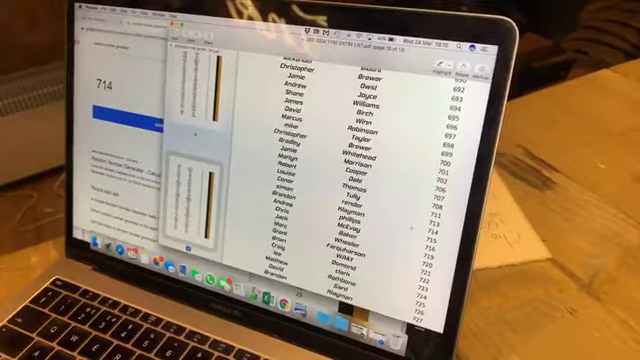
Highlight ticket 714 in the entrant list and compare it with the generator
{"action": "double_click", "coordinate": [432, 231]}
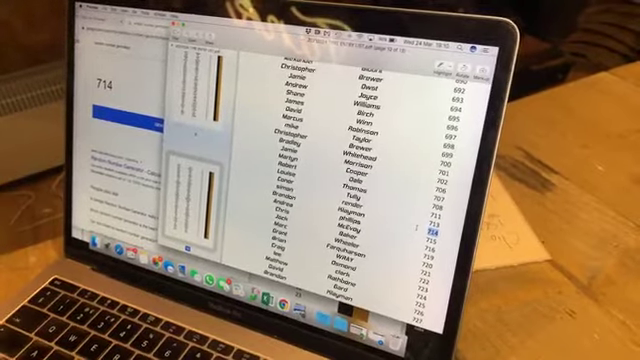
{"action": "left_click", "coordinate": [150, 200]}
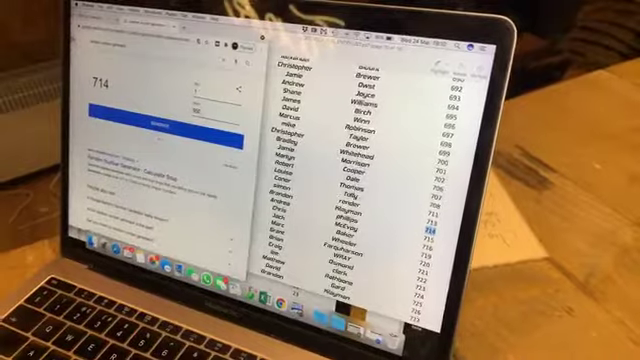
{"action": "scroll", "coordinate": [380, 180], "scroll_direction": "down", "scroll_amount": 3}
{"action": "scroll", "coordinate": [380, 180], "scroll_direction": "down", "scroll_amount": 2}
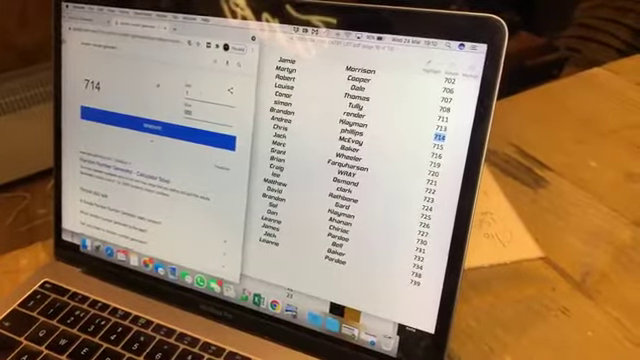
{"action": "left_click", "coordinate": [380, 180]}
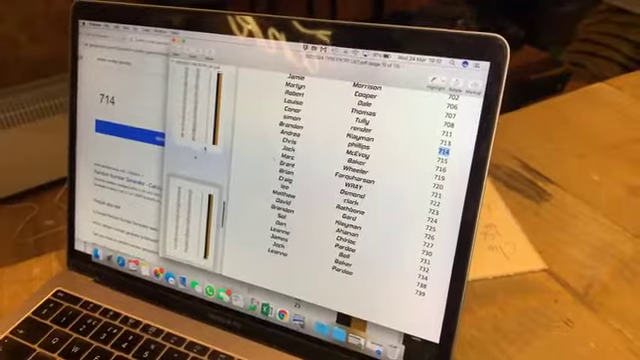
{"action": "scroll", "coordinate": [360, 180], "scroll_direction": "up", "scroll_amount": 3}
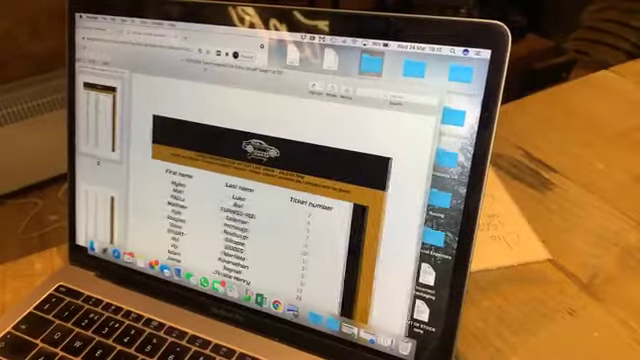
{"action": "key", "text": "super+Tab"}
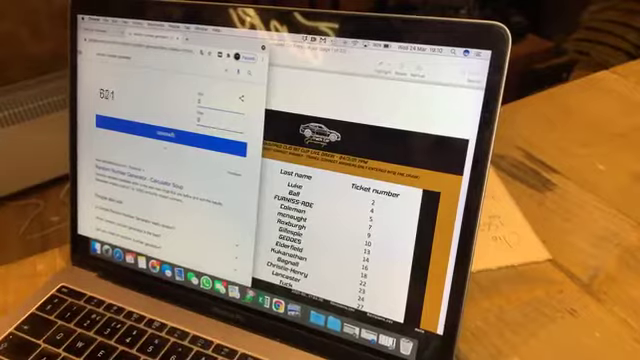
{"action": "key", "text": "super+Tab"}
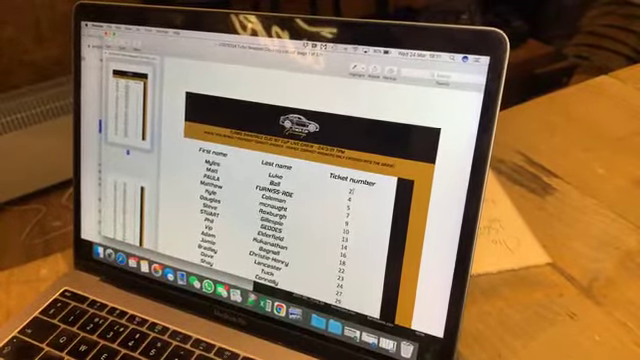
{"action": "scroll", "coordinate": [300, 200], "scroll_direction": "down", "scroll_amount": 10}
{"action": "scroll", "coordinate": [300, 200], "scroll_direction": "down", "scroll_amount": 10}
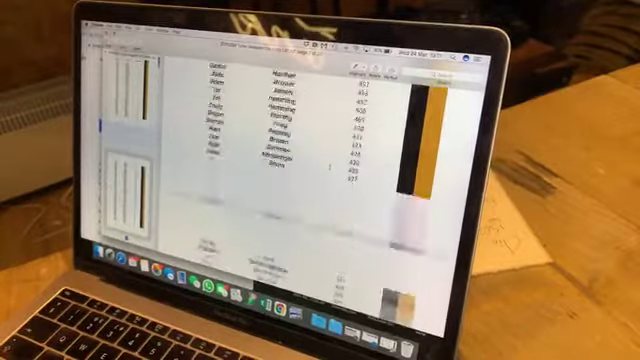
{"action": "scroll", "coordinate": [300, 200], "scroll_direction": "down", "scroll_amount": 5}
{"action": "scroll", "coordinate": [300, 150], "scroll_direction": "up", "scroll_amount": 5}
{"action": "scroll", "coordinate": [300, 150], "scroll_direction": "down", "scroll_amount": 3}
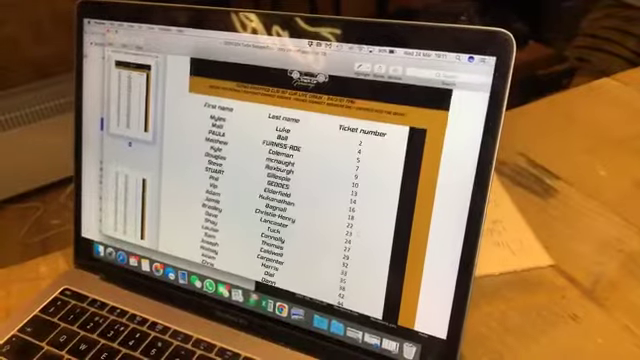
{"action": "key", "text": "super+Tab"}
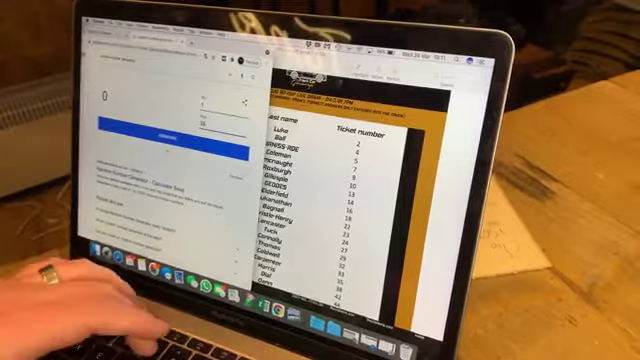
{"action": "type", "text": "100"}
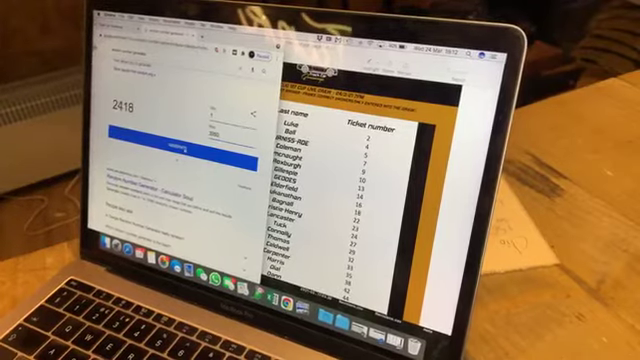
{"action": "left_click", "coordinate": [380, 180]}
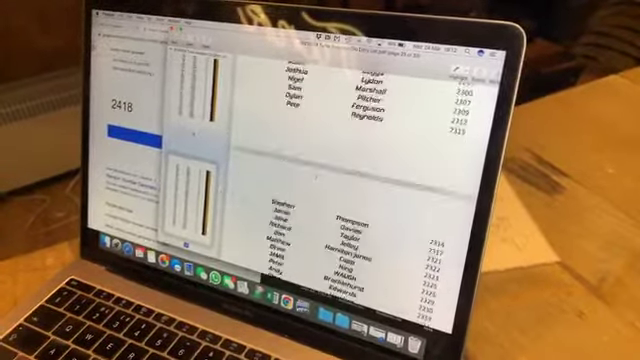
{"action": "scroll", "coordinate": [330, 170], "scroll_direction": "down", "scroll_amount": 3}
{"action": "scroll", "coordinate": [330, 170], "scroll_direction": "down", "scroll_amount": 2}
{"action": "scroll", "coordinate": [310, 175], "scroll_direction": "down", "scroll_amount": 4}
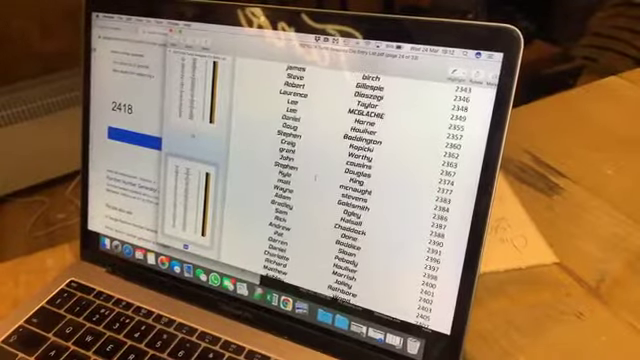
{"action": "scroll", "coordinate": [310, 175], "scroll_direction": "down", "scroll_amount": 3}
{"action": "scroll", "coordinate": [310, 175], "scroll_direction": "down", "scroll_amount": 2}
{"action": "scroll", "coordinate": [312, 190], "scroll_direction": "down", "scroll_amount": 4}
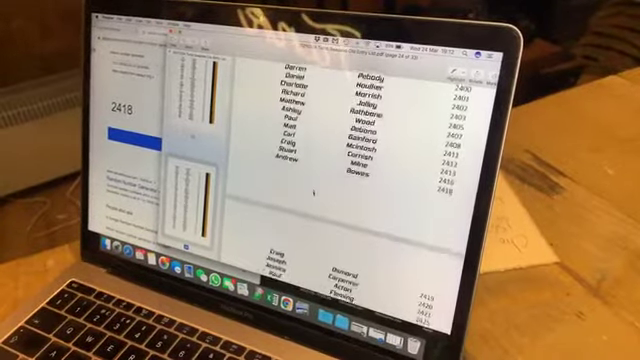
{"action": "scroll", "coordinate": [312, 190], "scroll_direction": "down", "scroll_amount": 3}
{"action": "scroll", "coordinate": [312, 190], "scroll_direction": "down", "scroll_amount": 1}
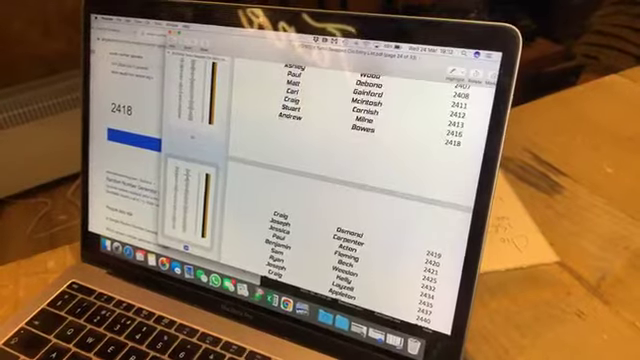
{"action": "mouse_move", "coordinate": [360, 78]}
{"action": "left_mouse_down"}
{"action": "mouse_move", "coordinate": [455, 142]}
{"action": "mouse_move", "coordinate": [290, 120]}
{"action": "left_mouse_up"}
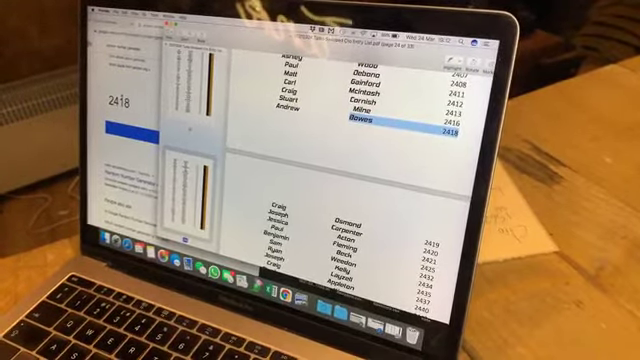
{"action": "left_click", "coordinate": [130, 180]}
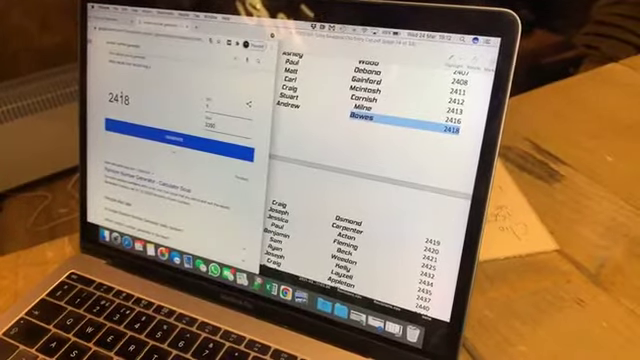
{"action": "left_click", "coordinate": [350, 180]}
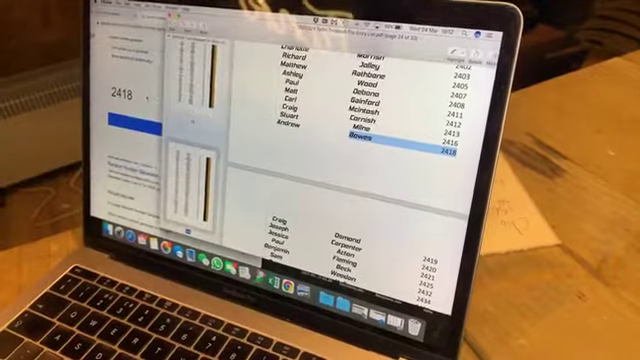
{"action": "left_click", "coordinate": [130, 180]}
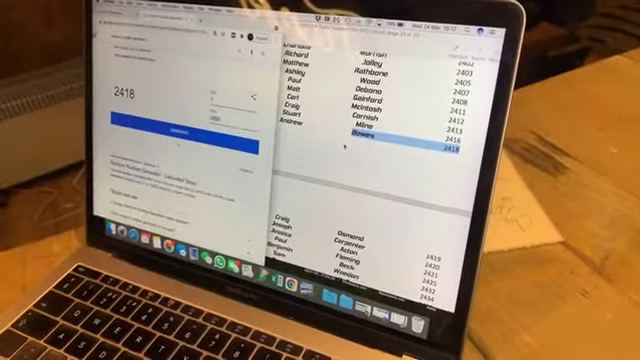
{"action": "left_click", "coordinate": [350, 180]}
{"action": "left_click", "coordinate": [130, 160]}
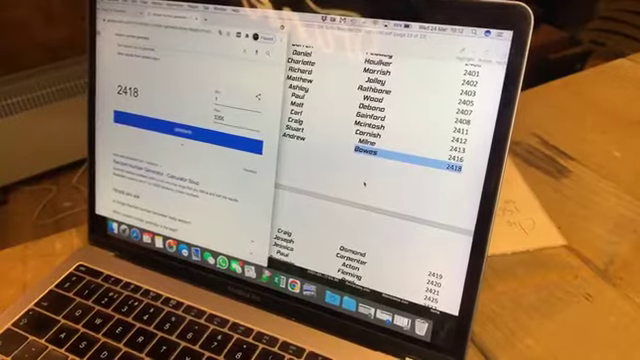
{"action": "key", "text": "alt+super+2"}
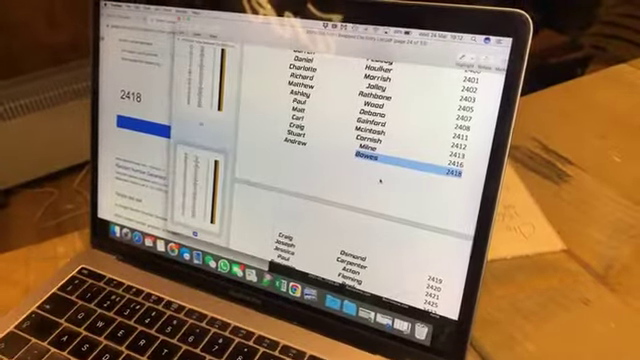